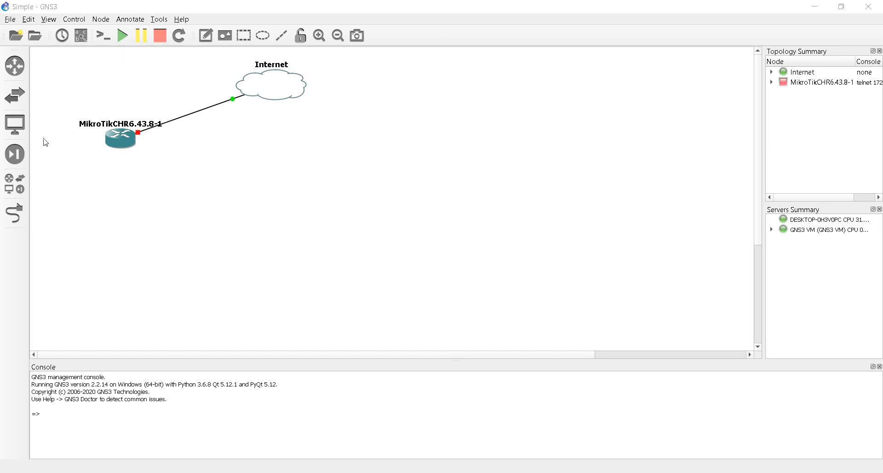
Add a VPCS end device, PC1, to the topology, hosted on the GNS3 VM server
{"action": "left_click", "coordinate": [21, 127]}
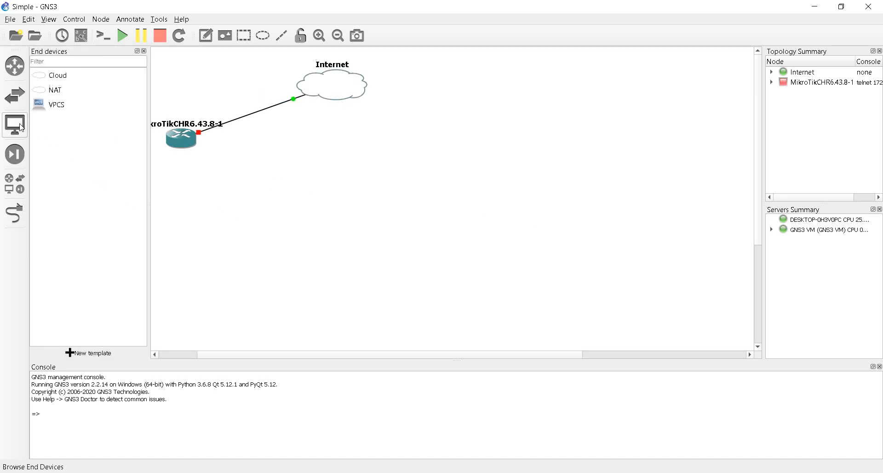
{"action": "left_click", "coordinate": [67, 104]}
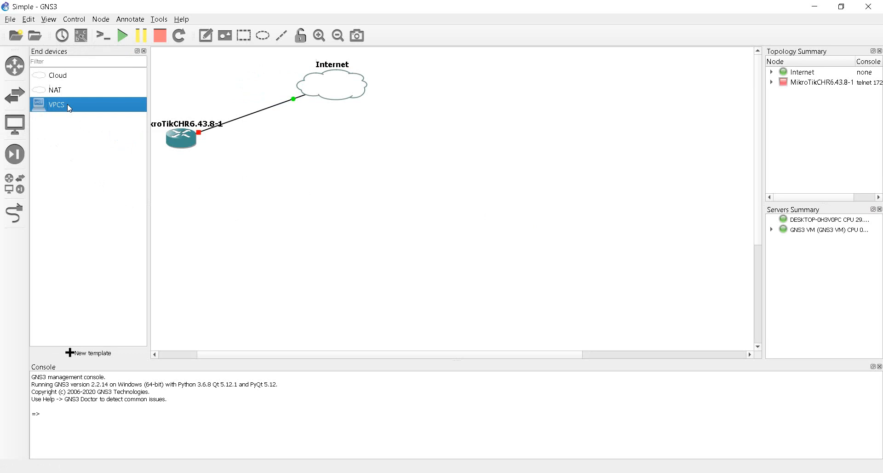
{"action": "left_click_drag", "start_coordinate": [68, 104], "coordinate": [333, 194]}
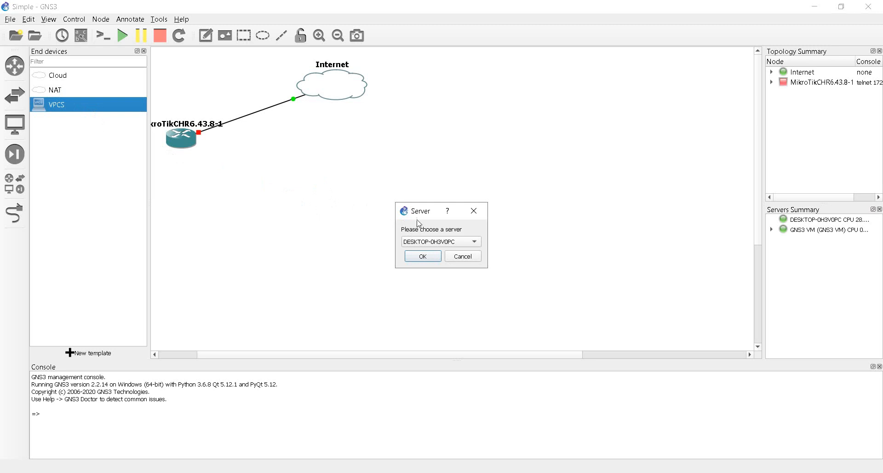
{"action": "left_click", "coordinate": [441, 245]}
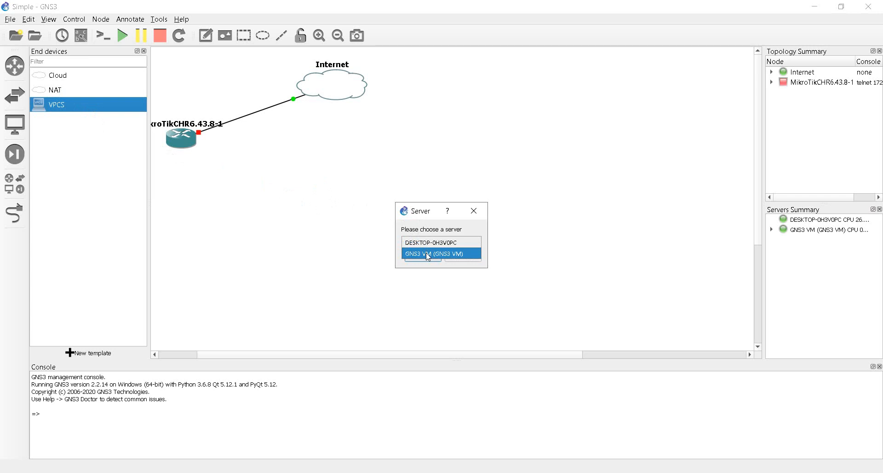
{"action": "left_click", "coordinate": [427, 254]}
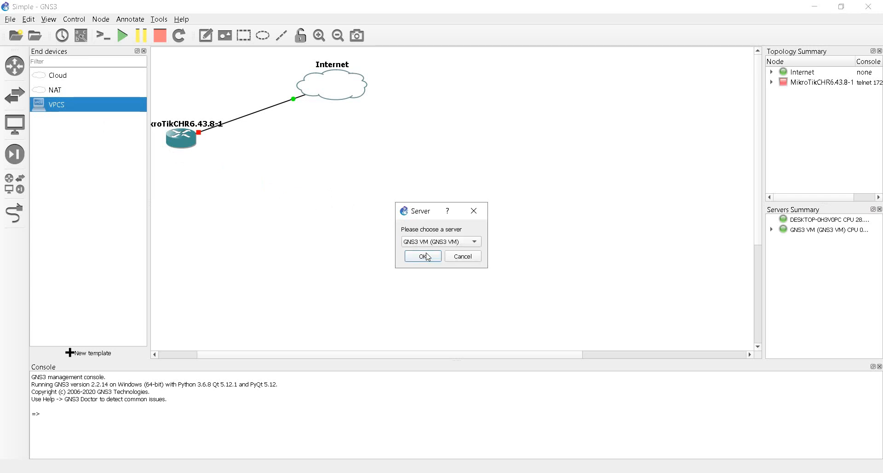
{"action": "left_click", "coordinate": [417, 257]}
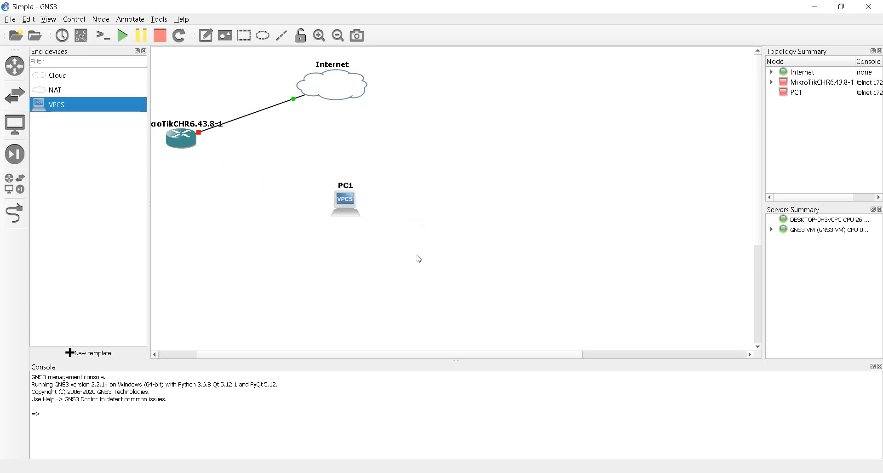
Move PC1 up-left, nearer the MikroTik router
{"action": "left_click", "coordinate": [144, 52]}
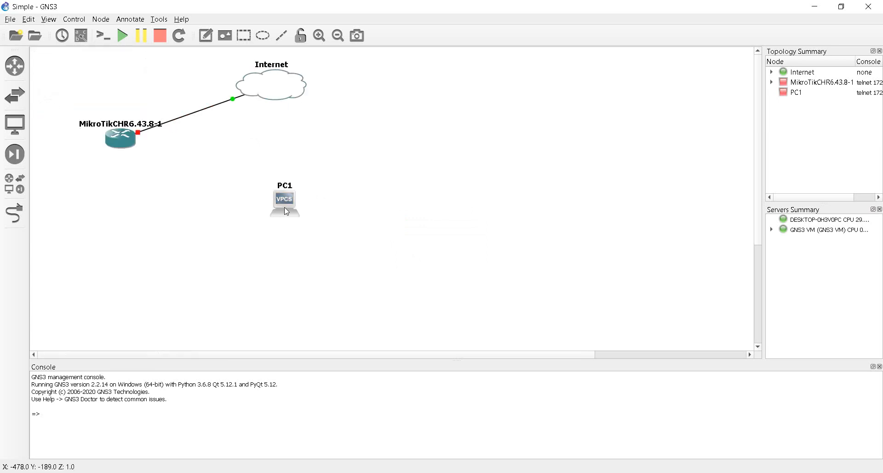
{"action": "left_click_drag", "start_coordinate": [285, 209], "coordinate": [260, 189]}
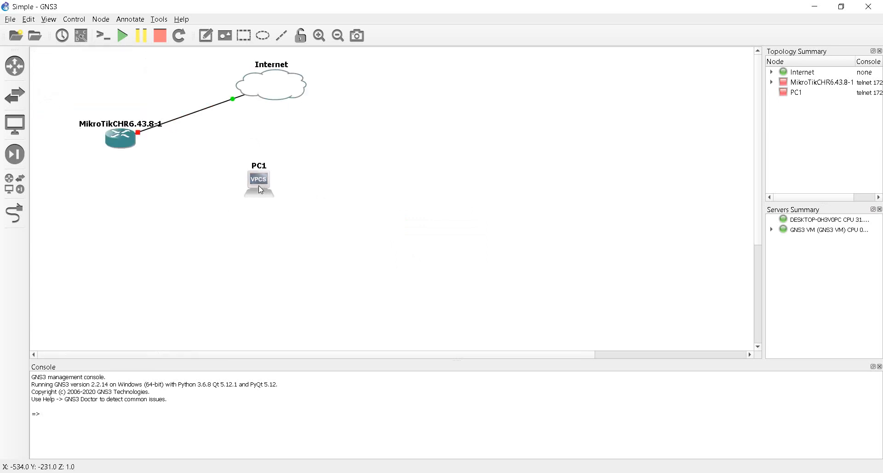
{"action": "left_click", "coordinate": [330, 201]}
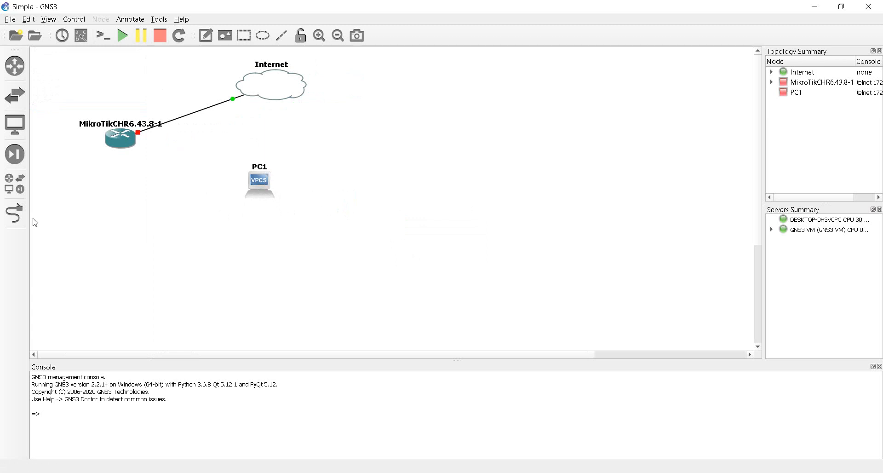
Cable PC1's Ethernet0 port to the MikroTik router's ether2 port
{"action": "left_click", "coordinate": [15, 214]}
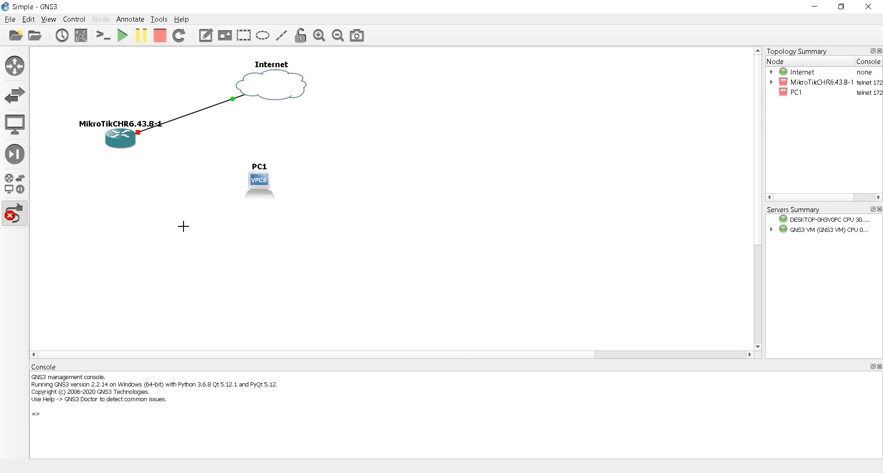
{"action": "left_click", "coordinate": [258, 182]}
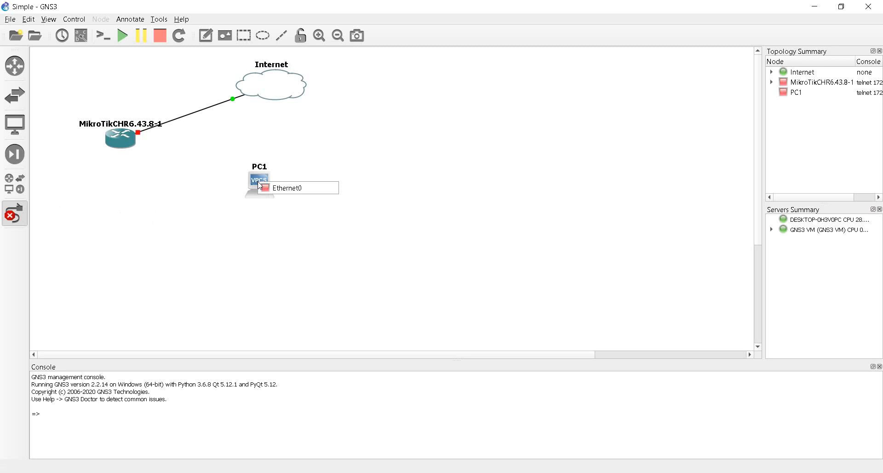
{"action": "left_click", "coordinate": [285, 193]}
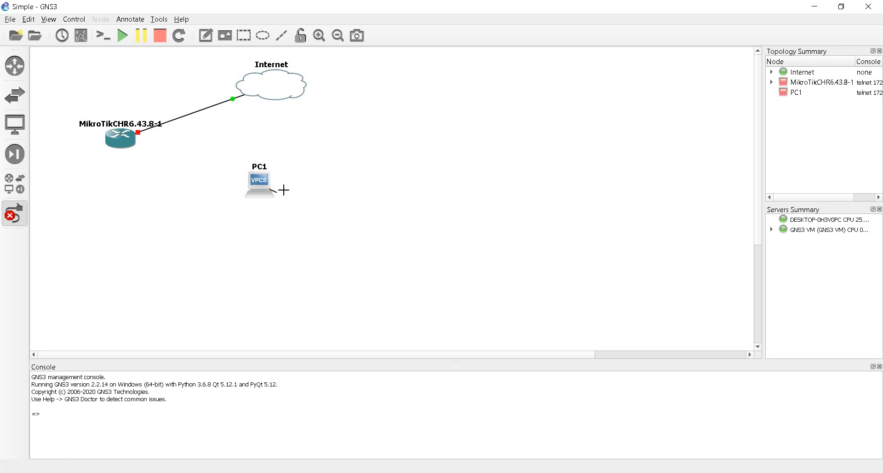
{"action": "left_click", "coordinate": [126, 143]}
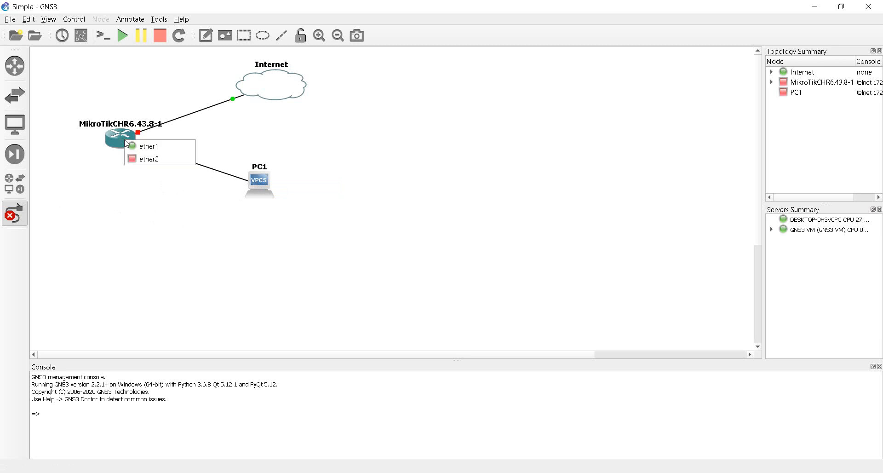
{"action": "left_click", "coordinate": [152, 161]}
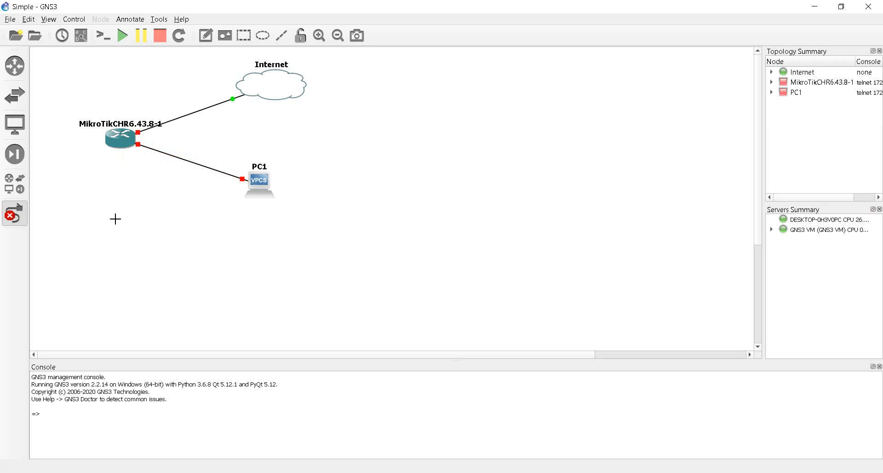
{"action": "left_click", "coordinate": [15, 213]}
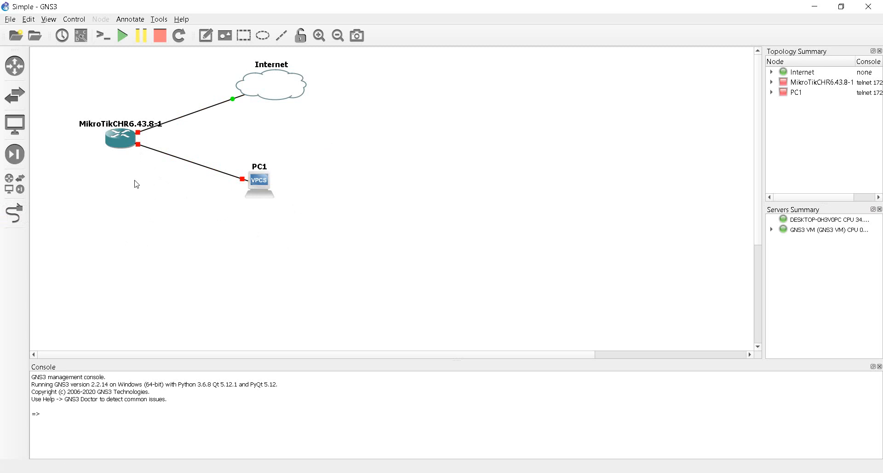
Start the MikroTik router and then PC1
{"action": "left_click", "coordinate": [124, 145]}
{"action": "right_click", "coordinate": [125, 145]}
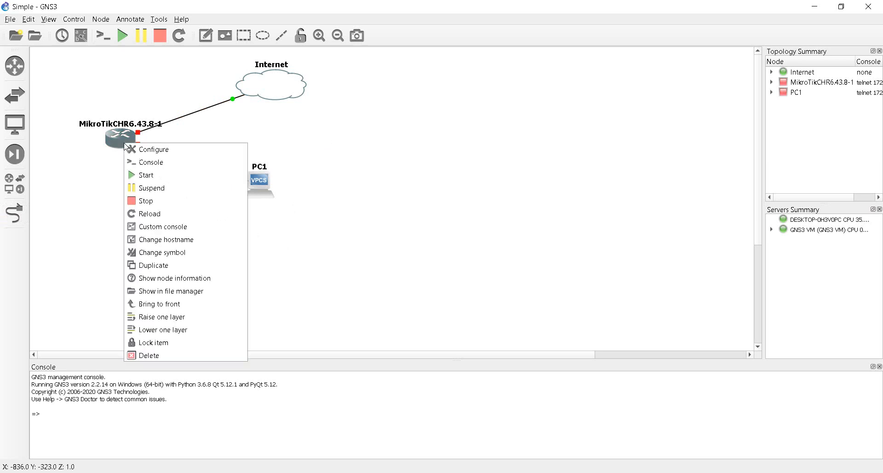
{"action": "left_click", "coordinate": [143, 175]}
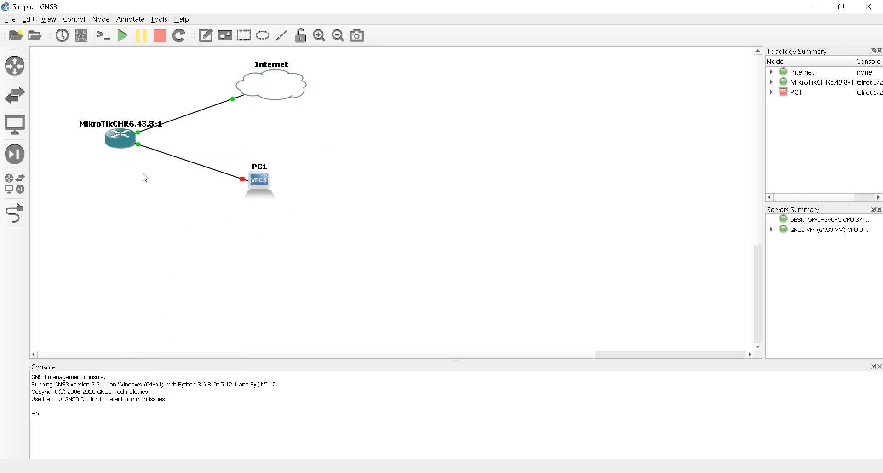
{"action": "right_click", "coordinate": [261, 187]}
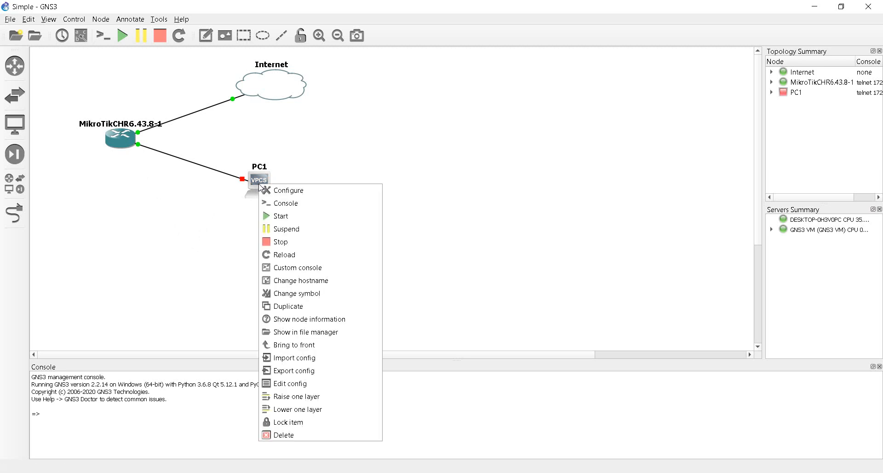
{"action": "left_click", "coordinate": [273, 217]}
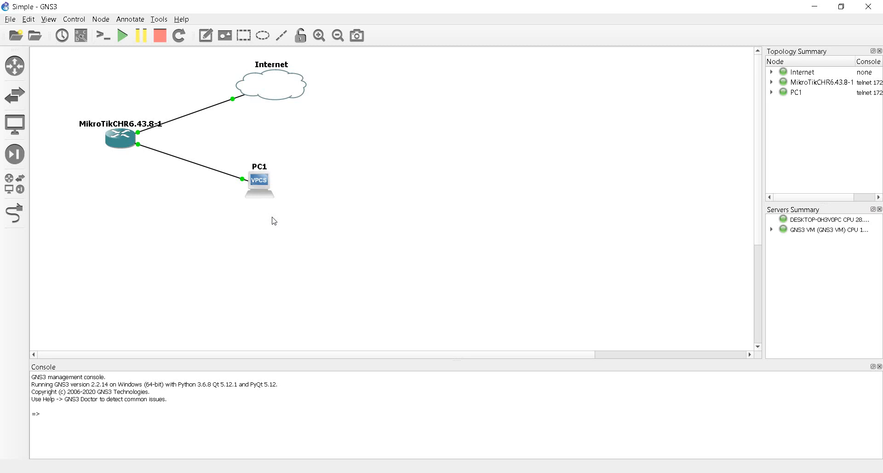
Open PC1's console in Solar-PuTTY, moved right so the topology stays visible
{"action": "right_click", "coordinate": [263, 186]}
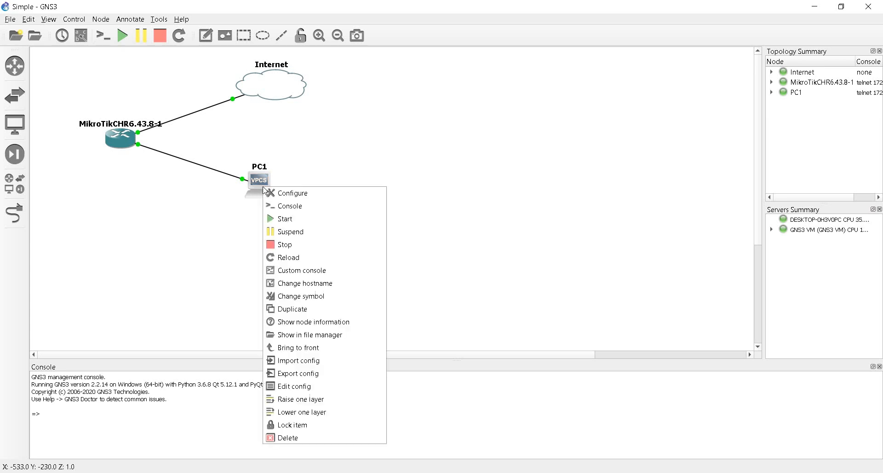
{"action": "left_click", "coordinate": [283, 207]}
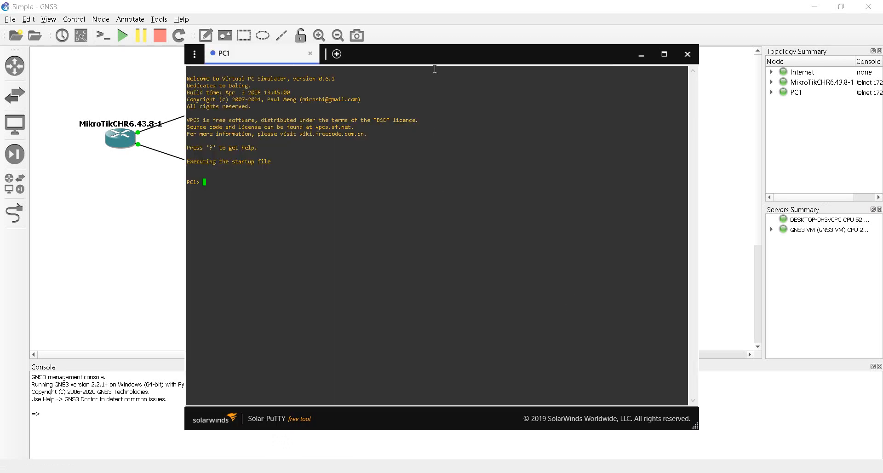
{"action": "left_click_drag", "start_coordinate": [421, 51], "coordinate": [555, 51]}
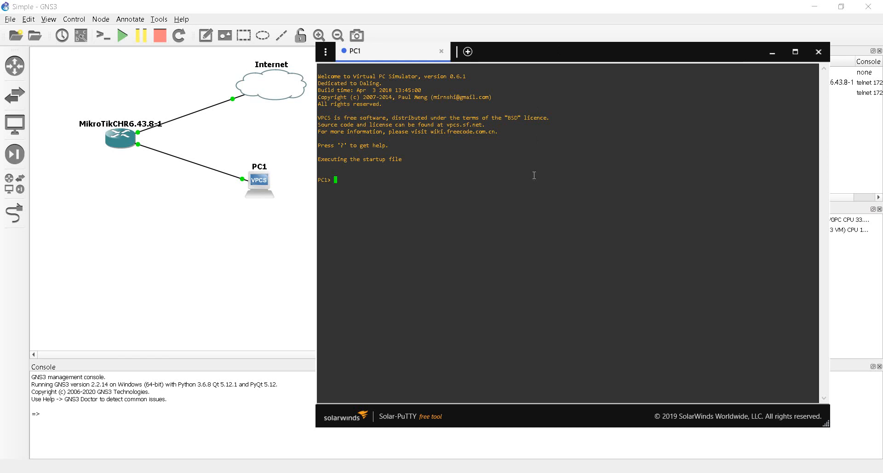
List the VPCS commands and show PC1's settings (IP 0.0.0.0), then return to the topology canvas
{"action": "type", "text": "?"}
{"action": "key", "text": "Return"}
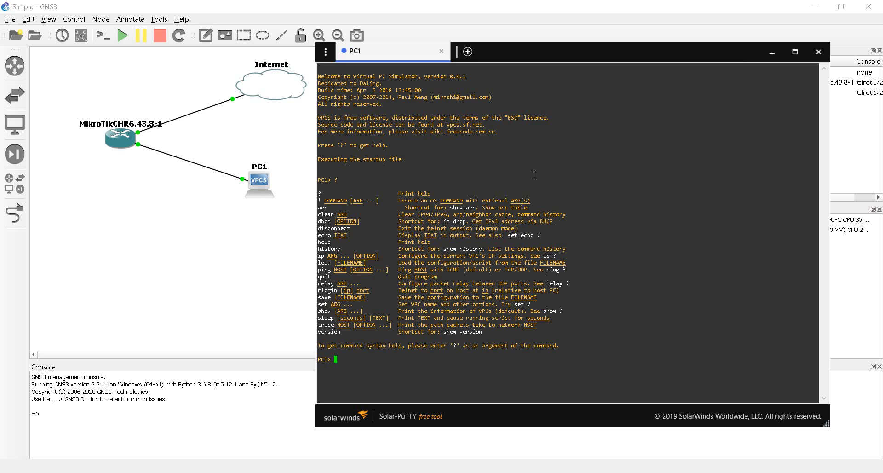
{"action": "type", "text": "show"}
{"action": "key", "text": "Return"}
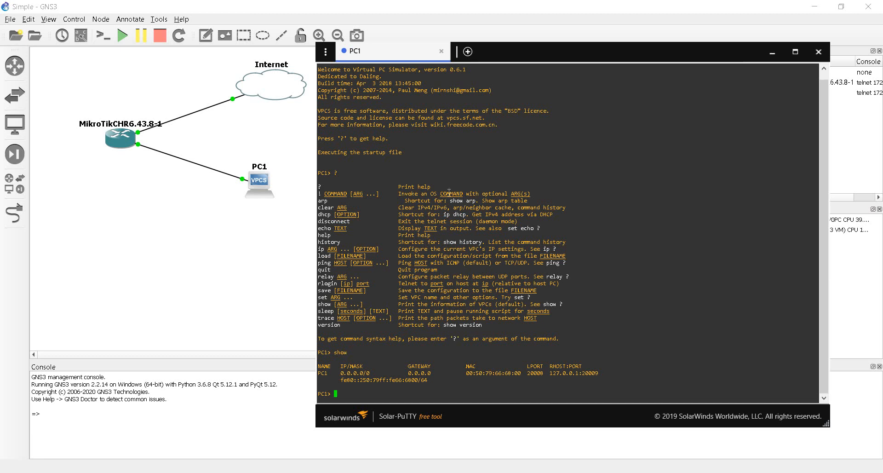
{"action": "left_click", "coordinate": [191, 229]}
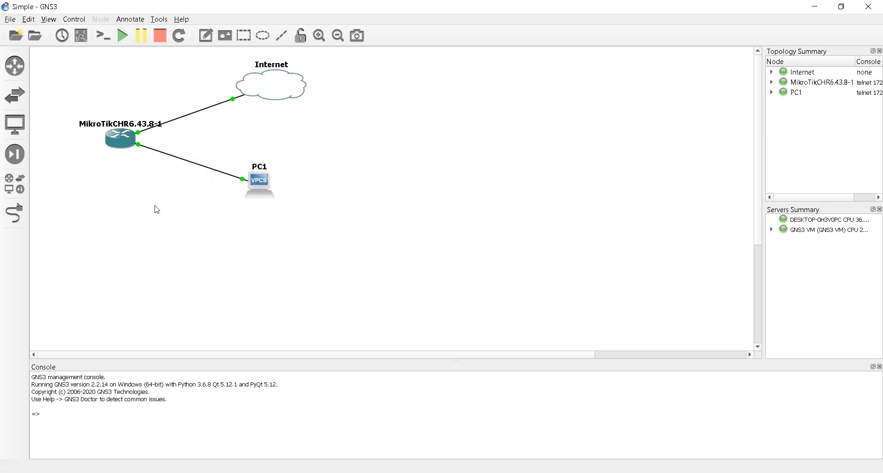
Open the MikroTik router's console and log in with the admin account
{"action": "right_click", "coordinate": [124, 137]}
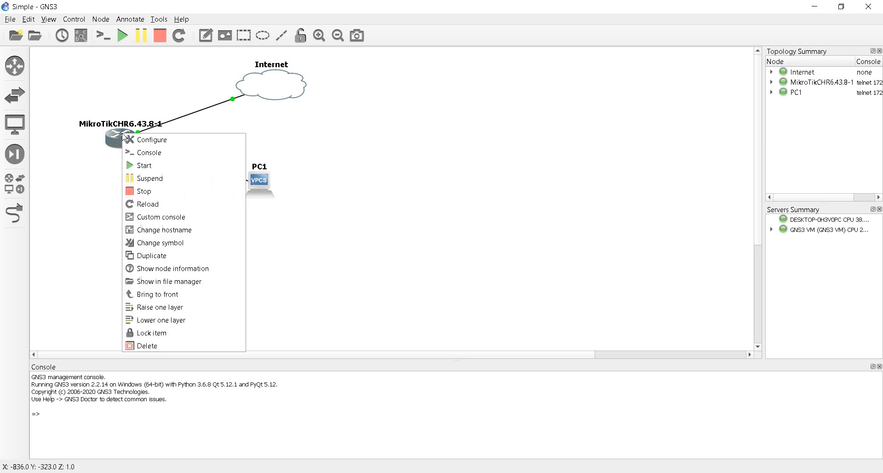
{"action": "left_click", "coordinate": [148, 154]}
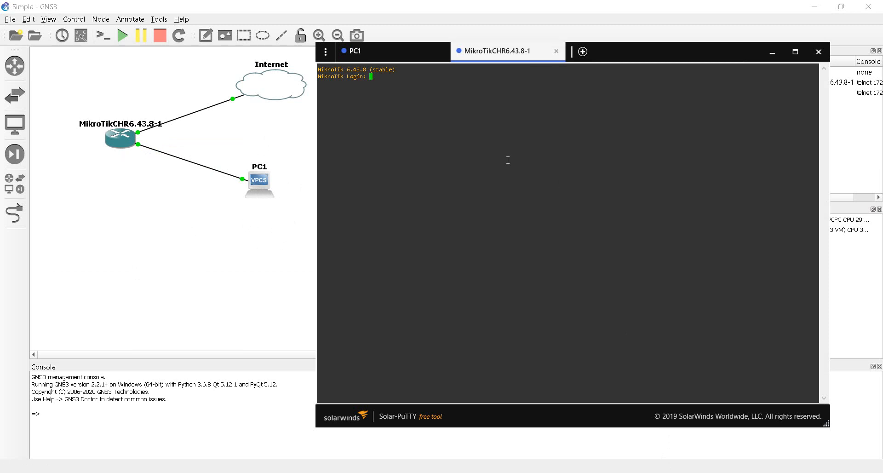
{"action": "type", "text": "admin"}
{"action": "key", "text": "Return"}
{"action": "key", "text": "Return"}
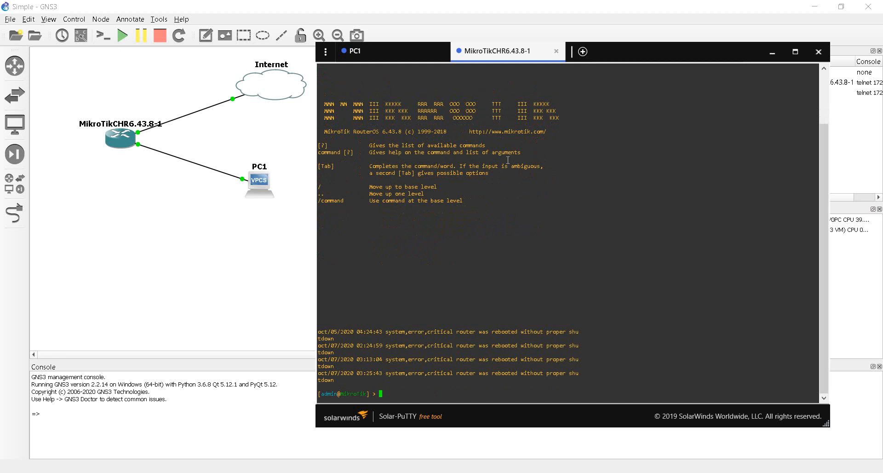
List the router's current IP addresses under /ip address
{"action": "type", "text": "ip"}
{"action": "key", "text": "Return"}
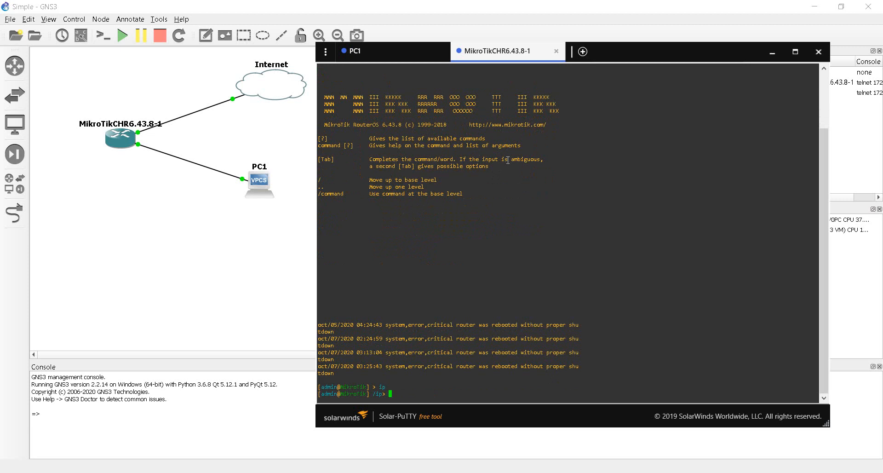
{"action": "type", "text": "address"}
{"action": "key", "text": "Return"}
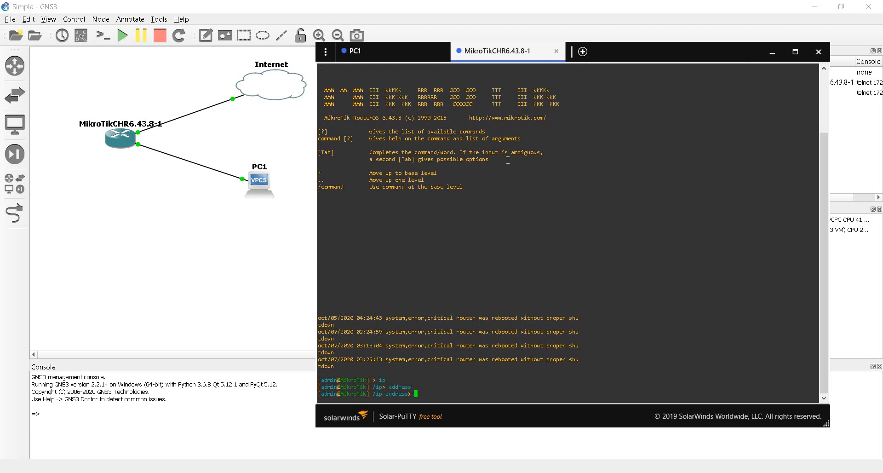
{"action": "type", "text": "print"}
{"action": "key", "text": "Return"}
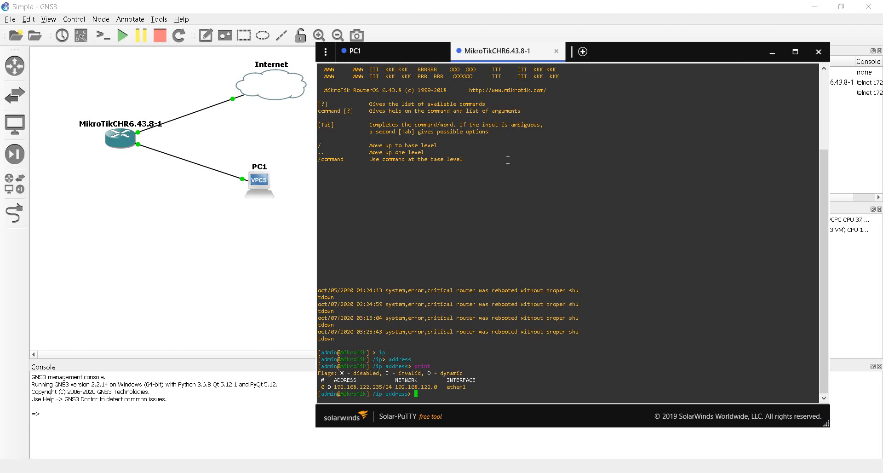
Add 10.10.10.1/24 on ether2 and print the address list to verify it
{"action": "type", "text": "add"}
{"action": "key", "text": "Return"}
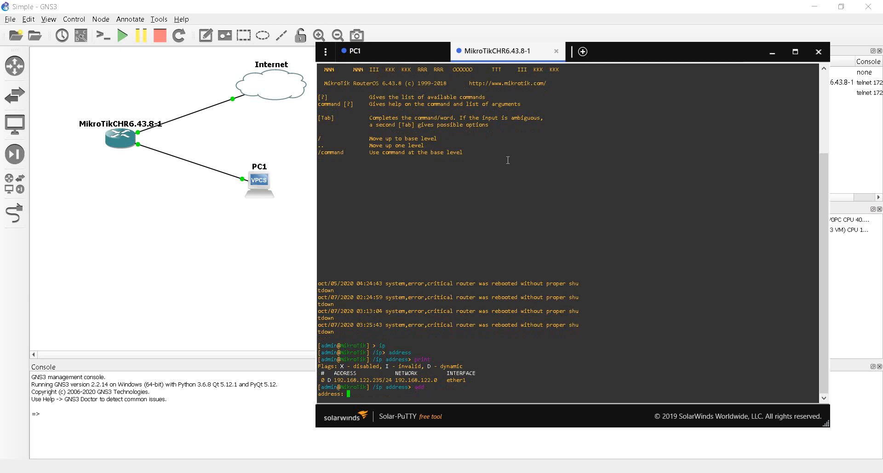
{"action": "type", "text": "10.10.10.1/24"}
{"action": "key", "text": "Return"}
{"action": "type", "text": "ether2"}
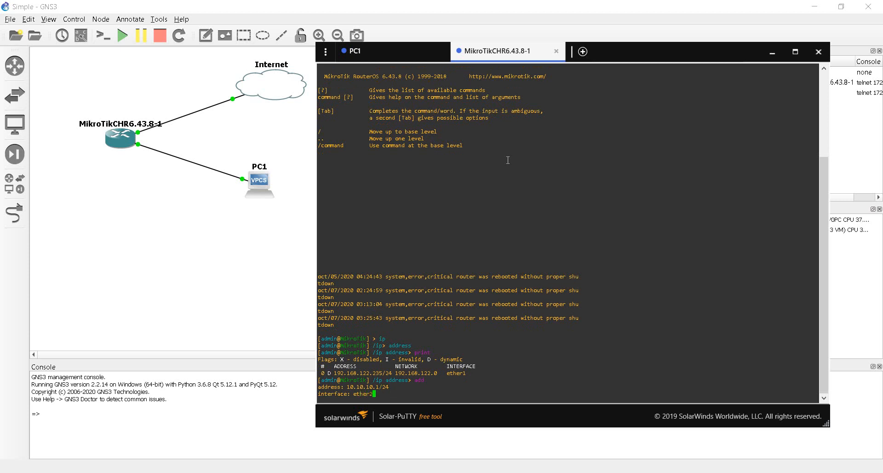
{"action": "key", "text": "Return"}
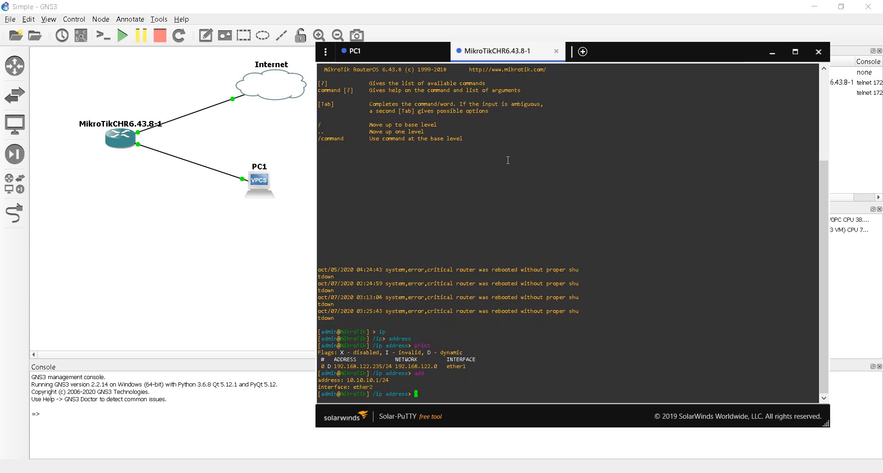
{"action": "type", "text": "print"}
{"action": "key", "text": "Return"}
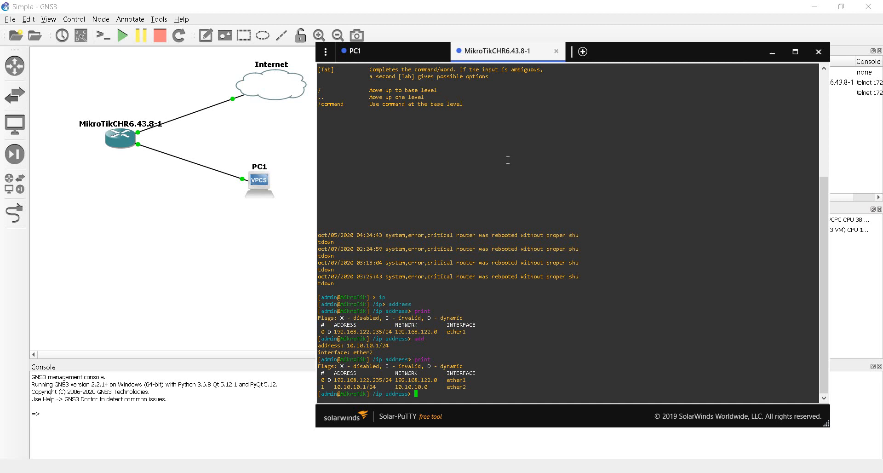
Switch to /ip dhcp-server and list the existing DHCP servers
{"action": "type", "text": ".."}
{"action": "key", "text": "Return"}
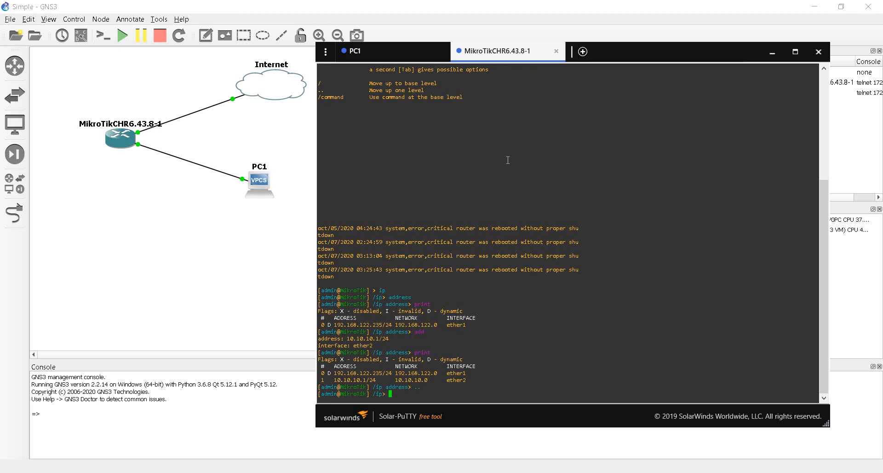
{"action": "type", "text": "dhcp-server"}
{"action": "key", "text": "Return"}
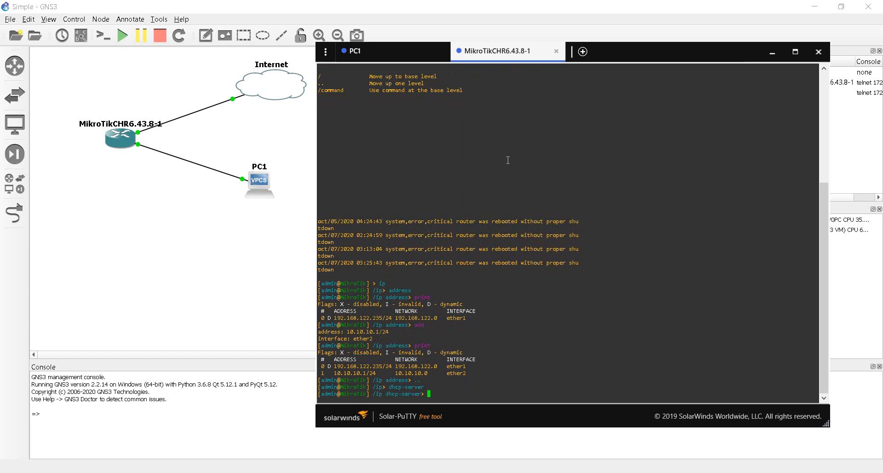
{"action": "type", "text": "print"}
{"action": "key", "text": "Return"}
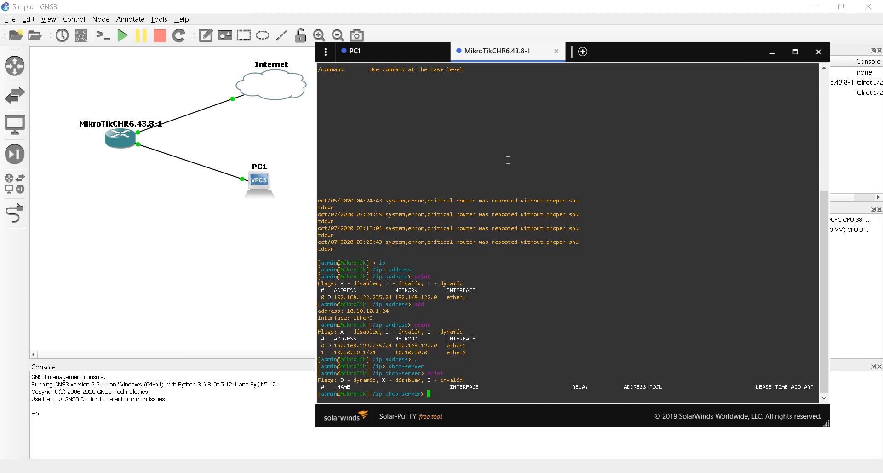
Run DHCP setup on ether2 accepting defaults: 10.10.10.0/24, gateway 10.10.10.1, DNS 192.168.122.1, 10m lease
{"action": "type", "text": "setup"}
{"action": "key", "text": "Return"}
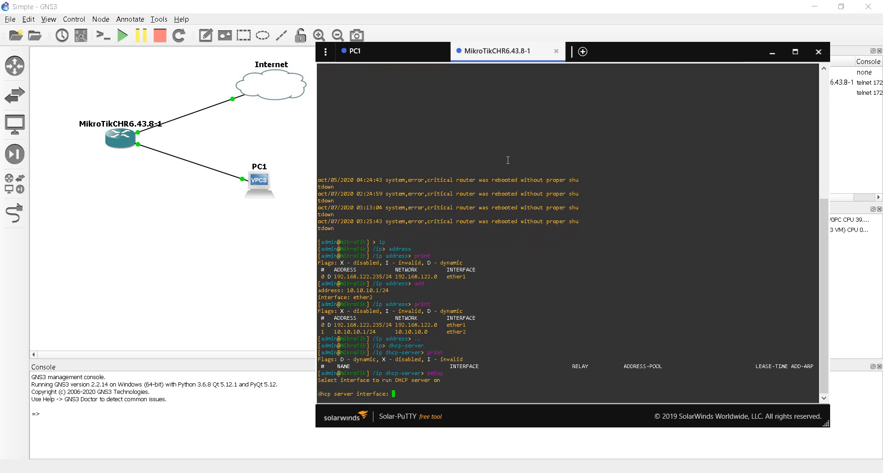
{"action": "type", "text": "ether2"}
{"action": "key", "text": "Return"}
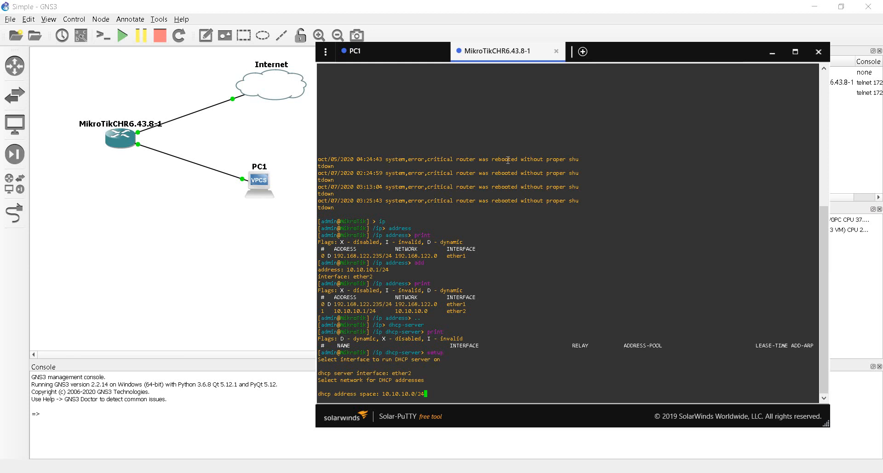
{"action": "key", "text": "Return"}
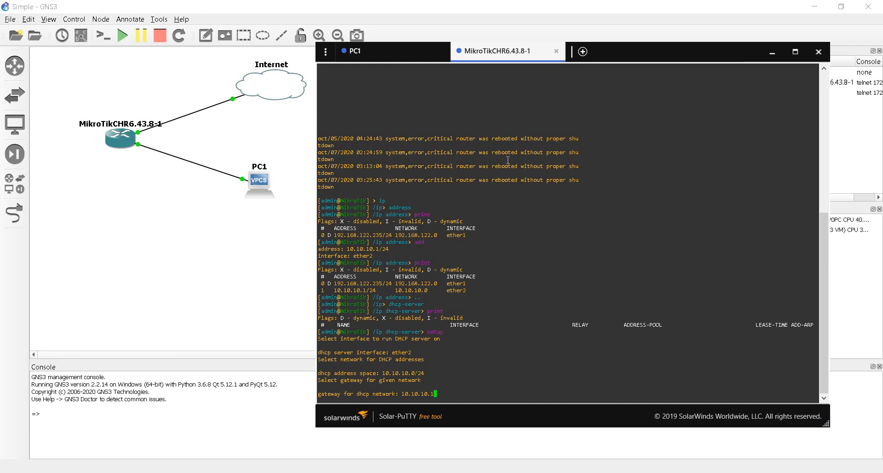
{"action": "key", "text": "Return"}
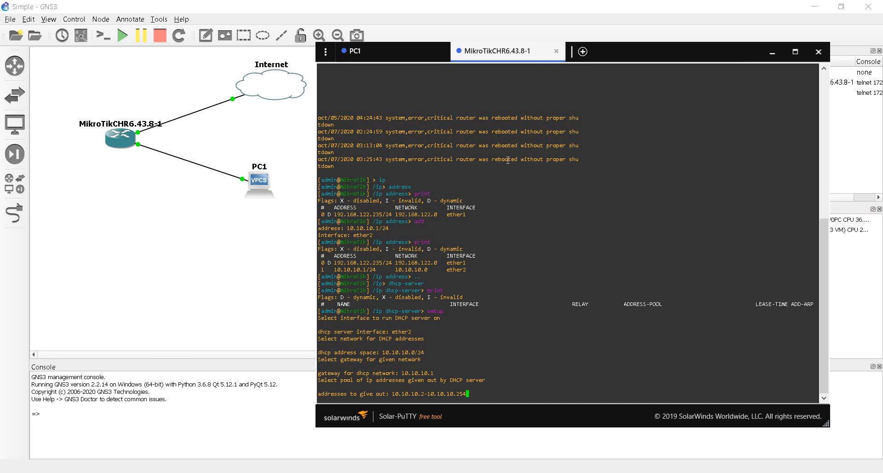
{"action": "key", "text": "Return"}
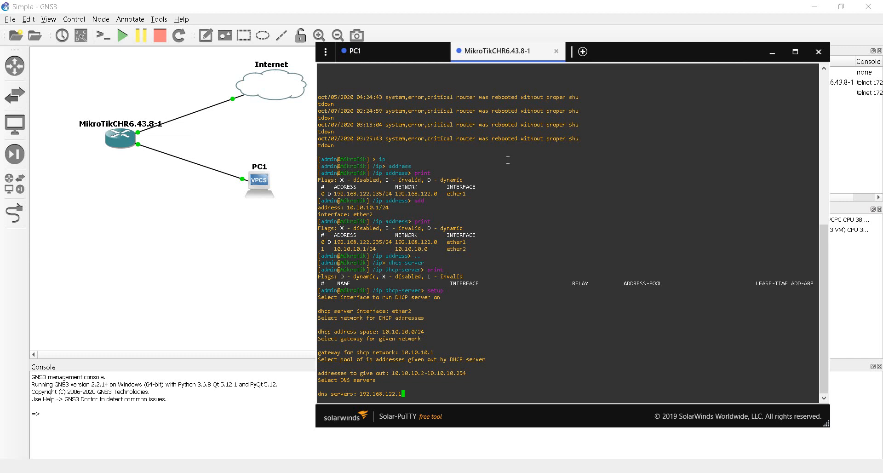
{"action": "key", "text": "Return"}
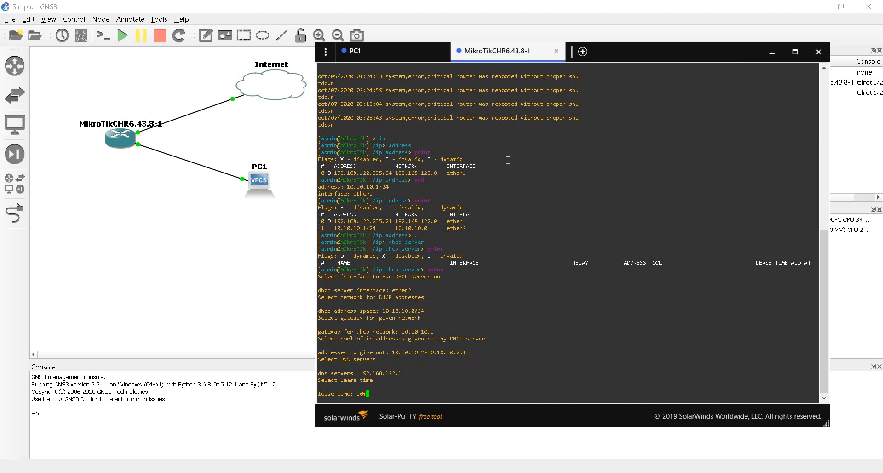
{"action": "key", "text": "Return"}
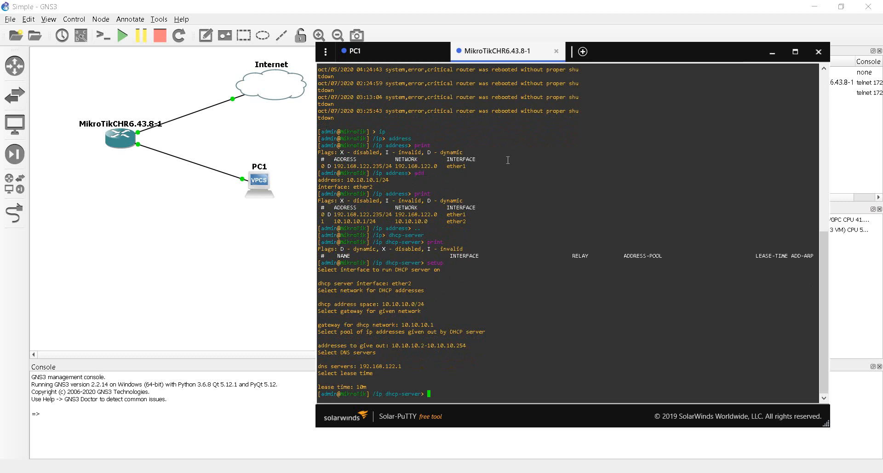
{"action": "type", "text": "print"}
{"action": "key", "text": "Return"}
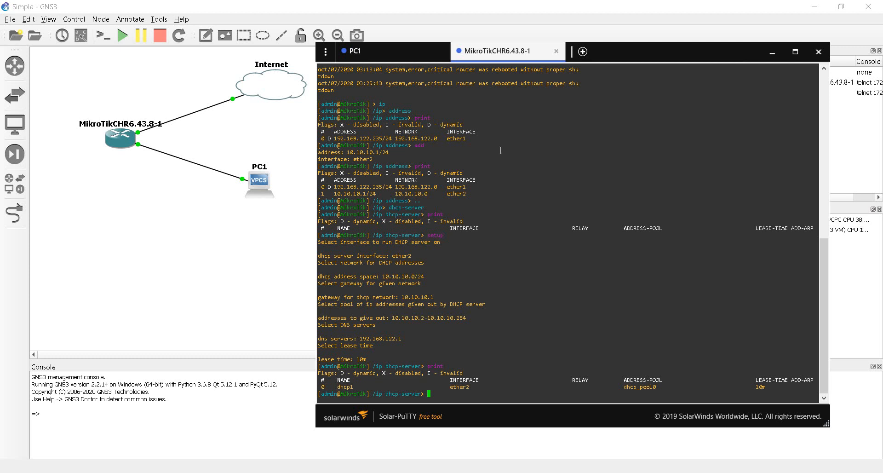
On PC1, show its settings and run dhcp to get 10.10.10.254/24 with gateway 10.10.10.1
{"action": "left_click", "coordinate": [393, 52]}
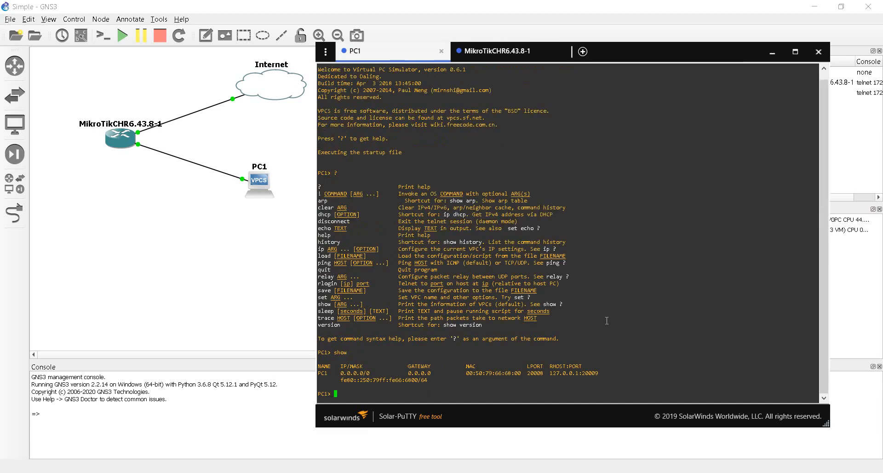
{"action": "type", "text": "show"}
{"action": "key", "text": "Return"}
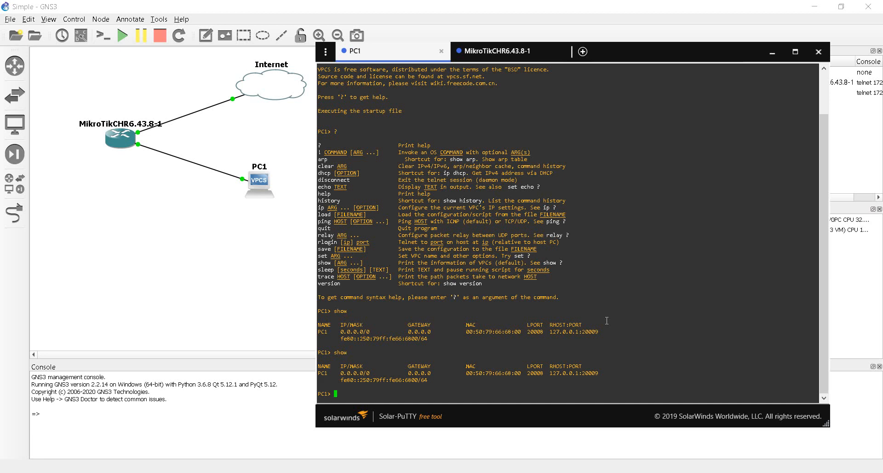
{"action": "type", "text": "dhcp"}
{"action": "key", "text": "Return"}
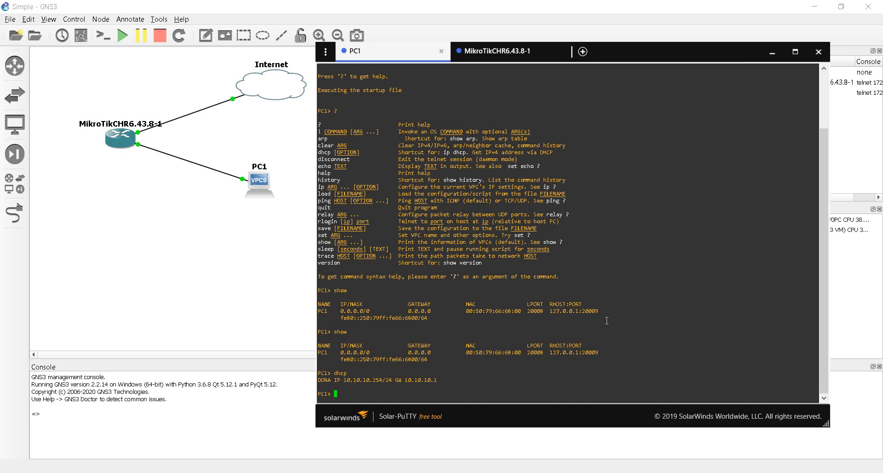
{"action": "type", "text": "ping 10.10.10.1"}
Ping 10.10.10.1 successfully from PC1, then ping 8.8.8.8, which times out
{"action": "key", "text": "Return"}
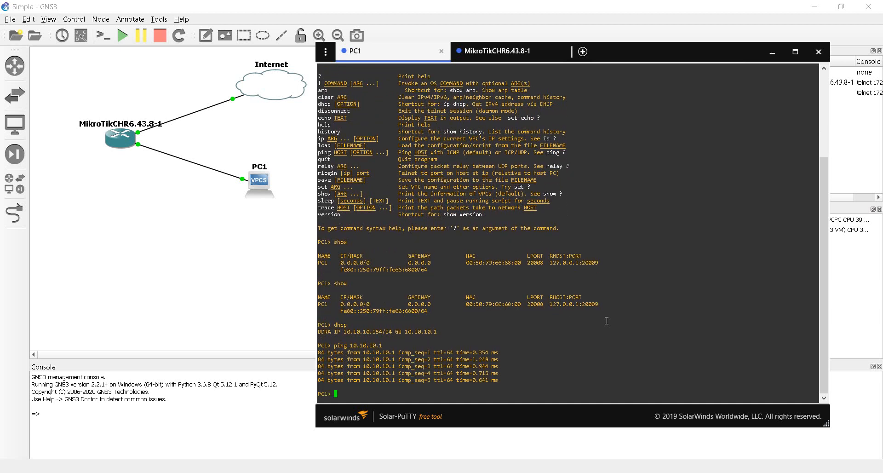
{"action": "type", "text": "ping 8.8.8."}
{"action": "type", "text": "8"}
{"action": "key", "text": "Return"}
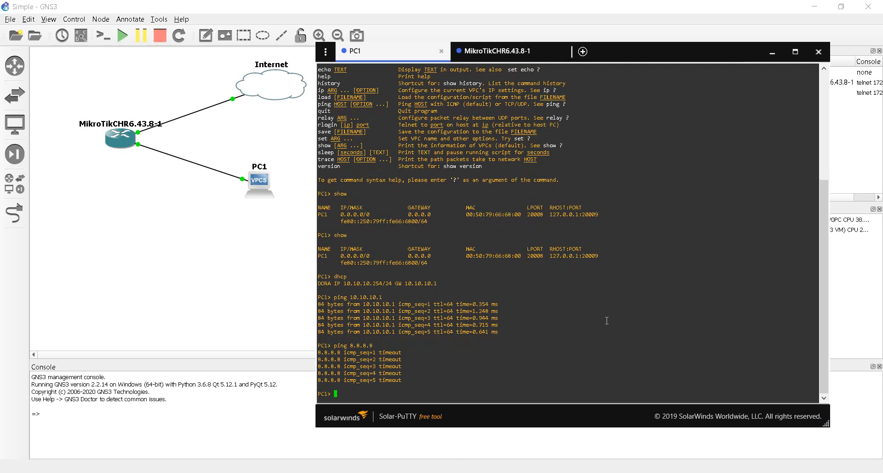
In the MikroTik console, move from the ip level into /ip firewall nat
{"action": "left_click", "coordinate": [497, 53]}
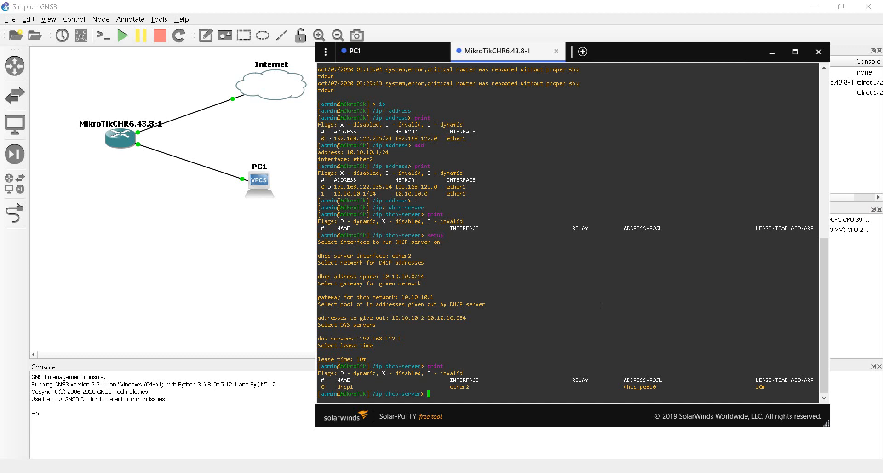
{"action": "type", "text": ".."}
{"action": "key", "text": "Return"}
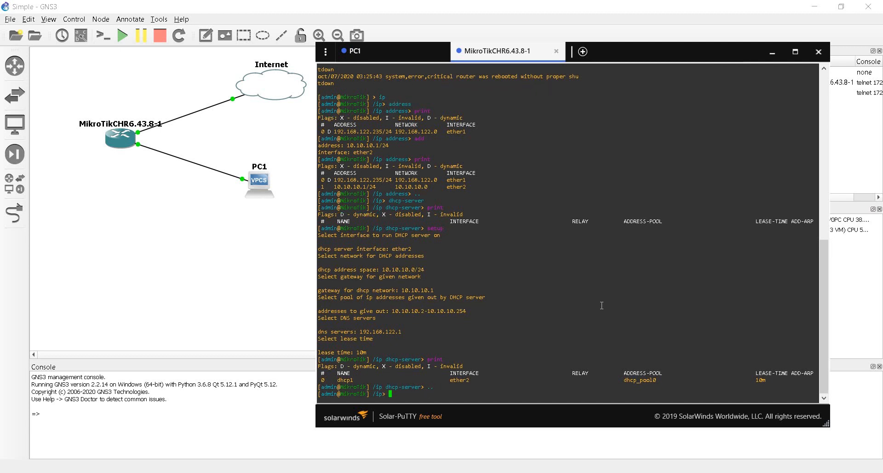
{"action": "type", "text": "firewall"}
{"action": "key", "text": "Return"}
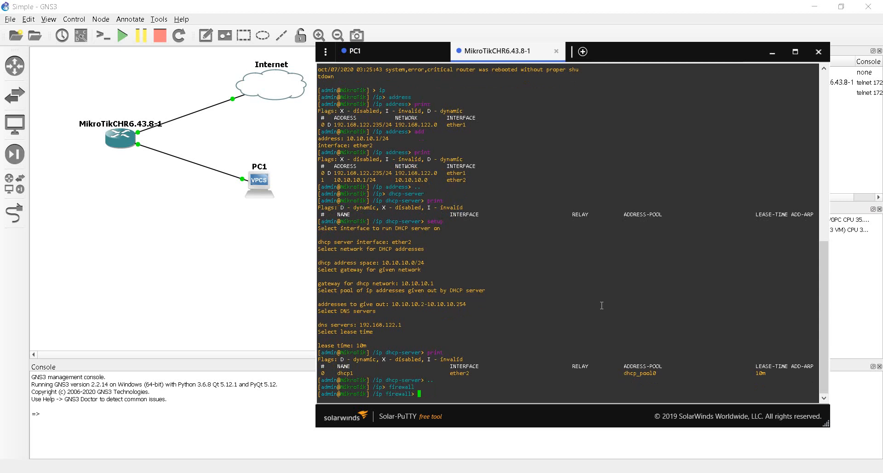
{"action": "type", "text": "nat"}
{"action": "key", "text": "Return"}
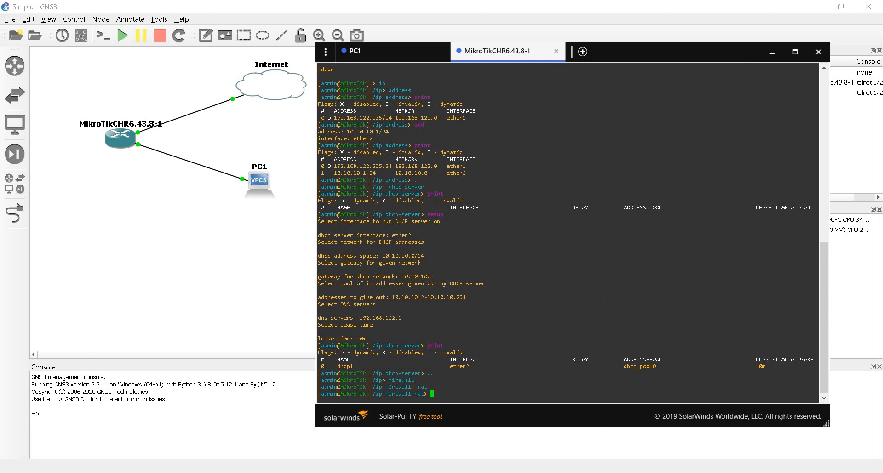
Add a srcnat masquerade rule with out-interface=ether1 and print the NAT list to verify
{"action": "type", "text": "add chain=srcnat action=masquerade out-interface=ether1"}
{"action": "key", "text": "Return"}
{"action": "type", "text": "print"}
{"action": "key", "text": "Return"}
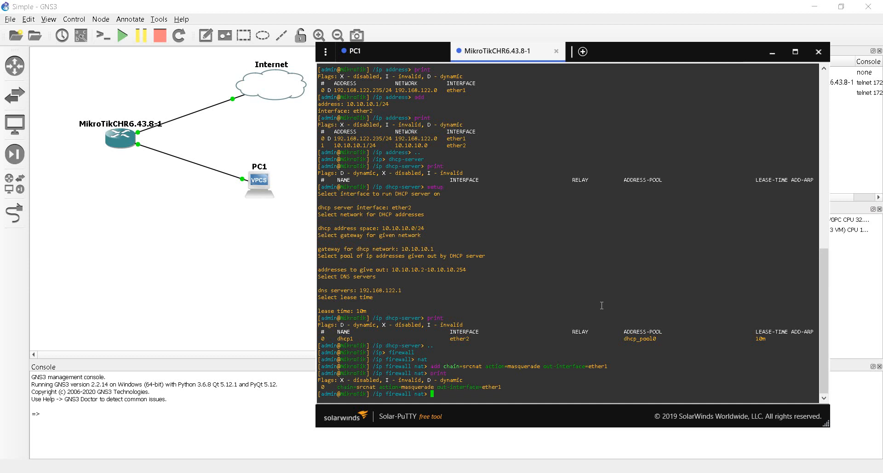
{"action": "left_click", "coordinate": [396, 54]}
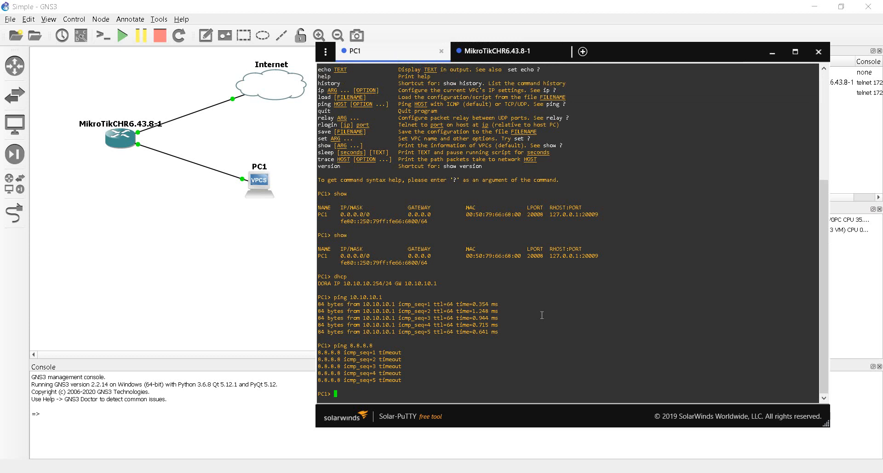
{"action": "key", "text": "Up"}
{"action": "key", "text": "Return"}
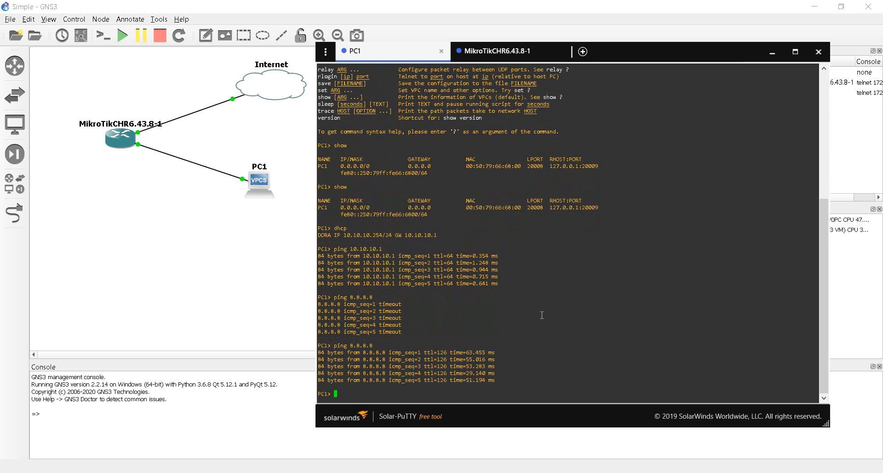
{"action": "type", "text": "ping www.google.com"}
{"action": "key", "text": "Return"}
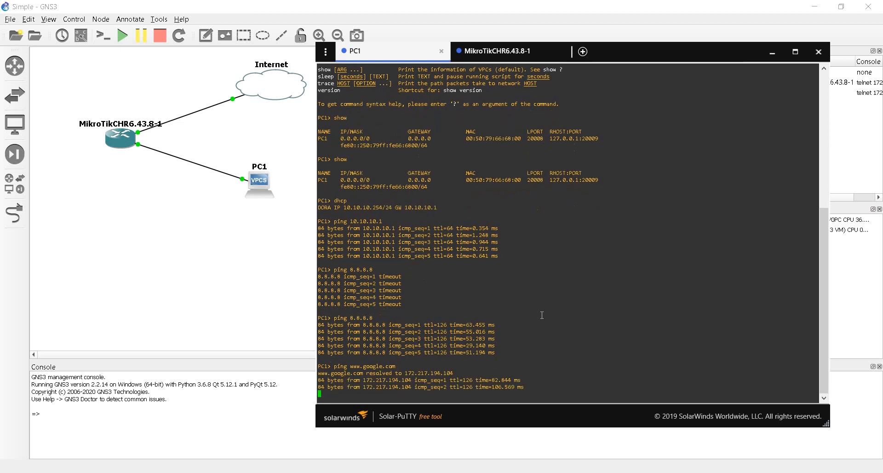